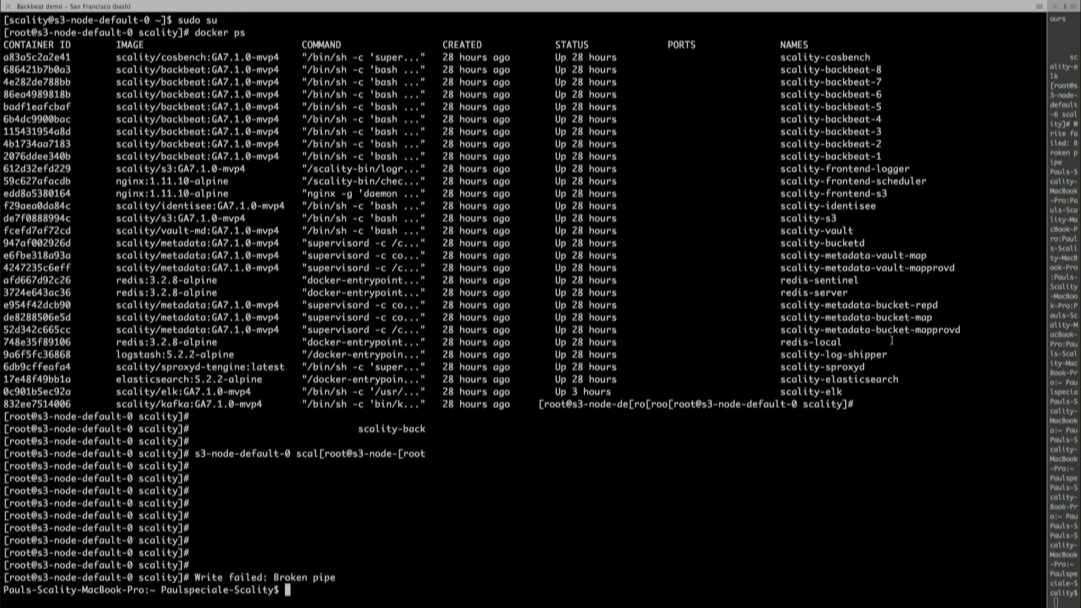
Widen the Paris Terminal pane over the San Francisco one and make Paris the active session.
left_click_drag(1045, 382, 222, 397)
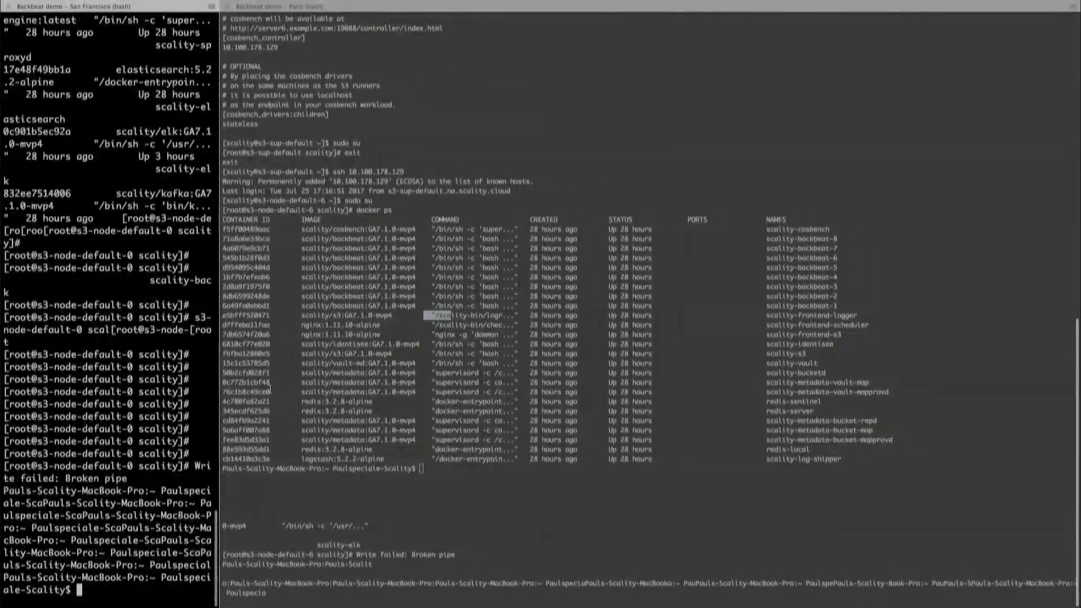
left_click(581, 372)
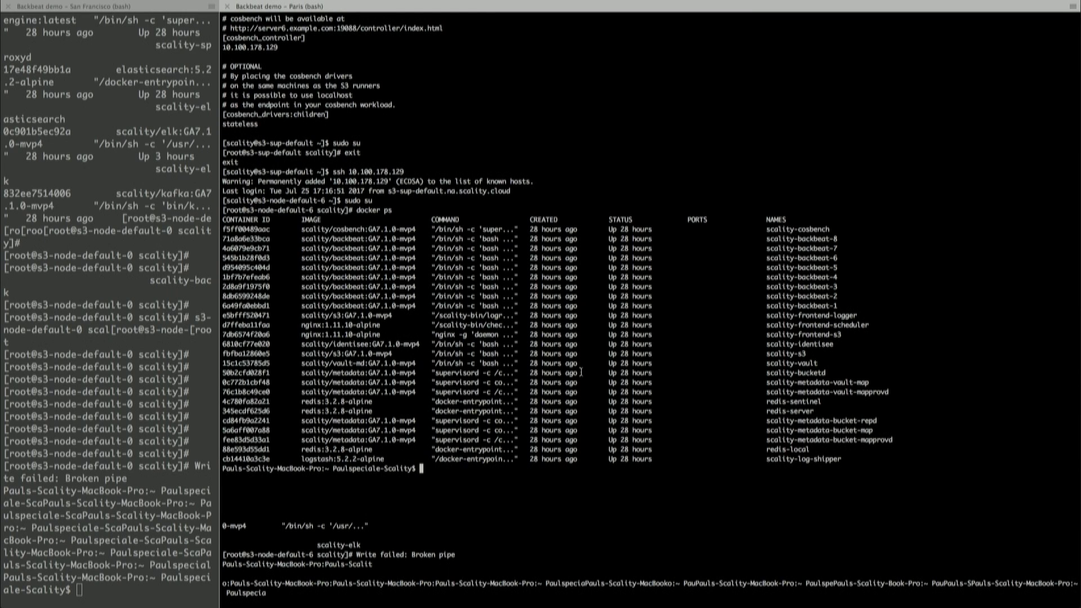
Connect Cyberduck to backbeat-sf and open the empty sanfrancisco bucket.
mouse_move(333, 603)
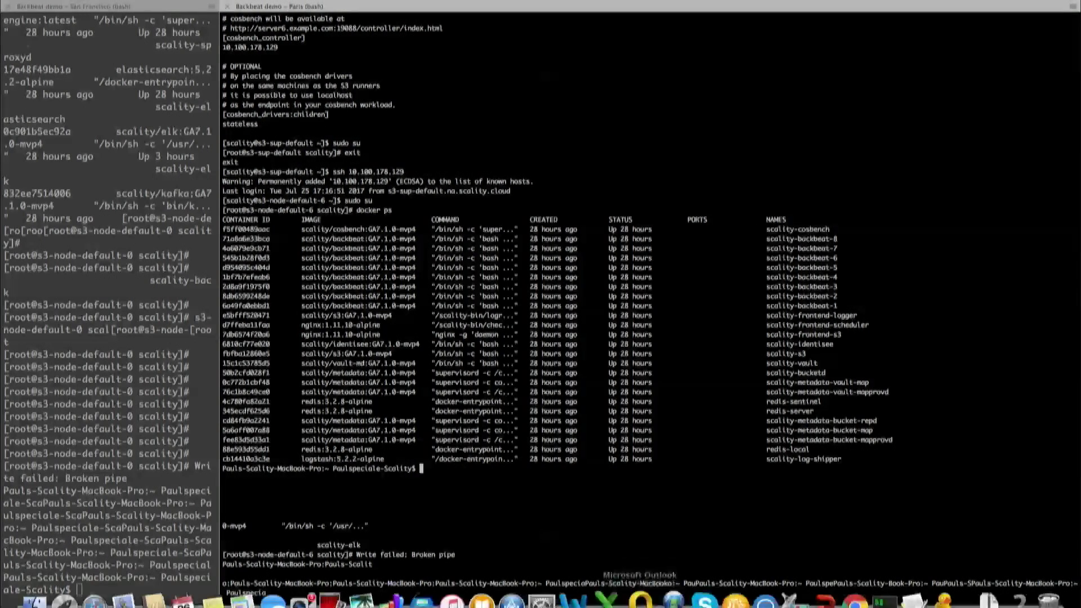
left_click(950, 586)
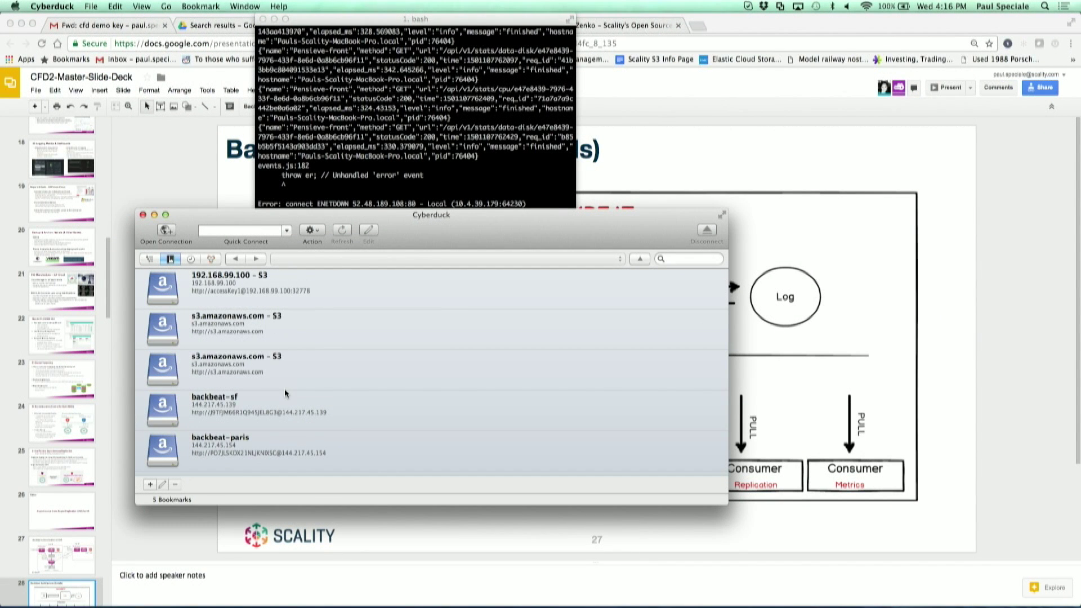
double_click(242, 404)
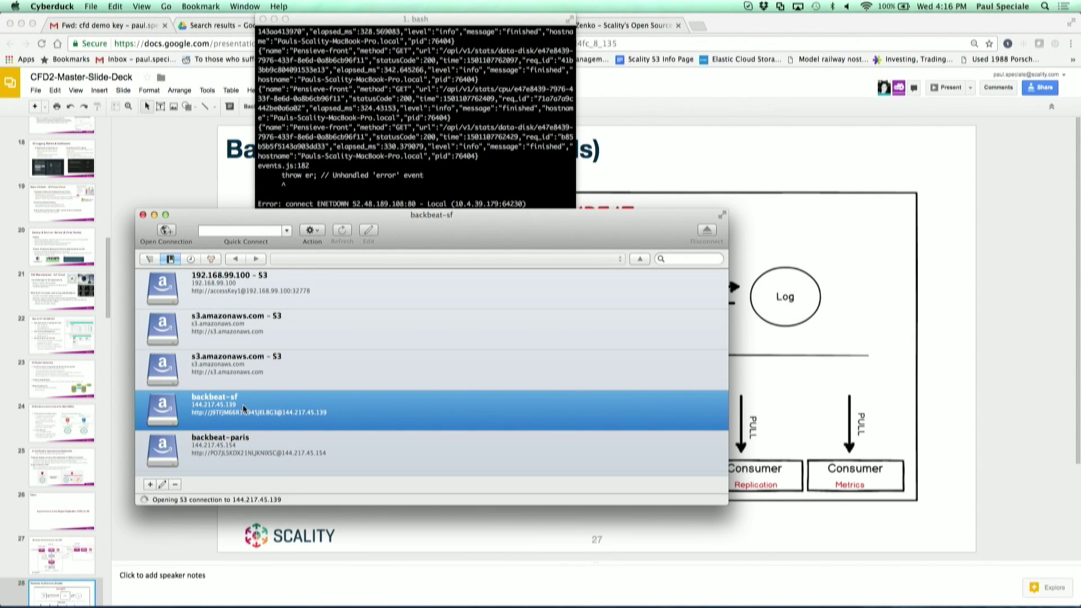
left_click(273, 19)
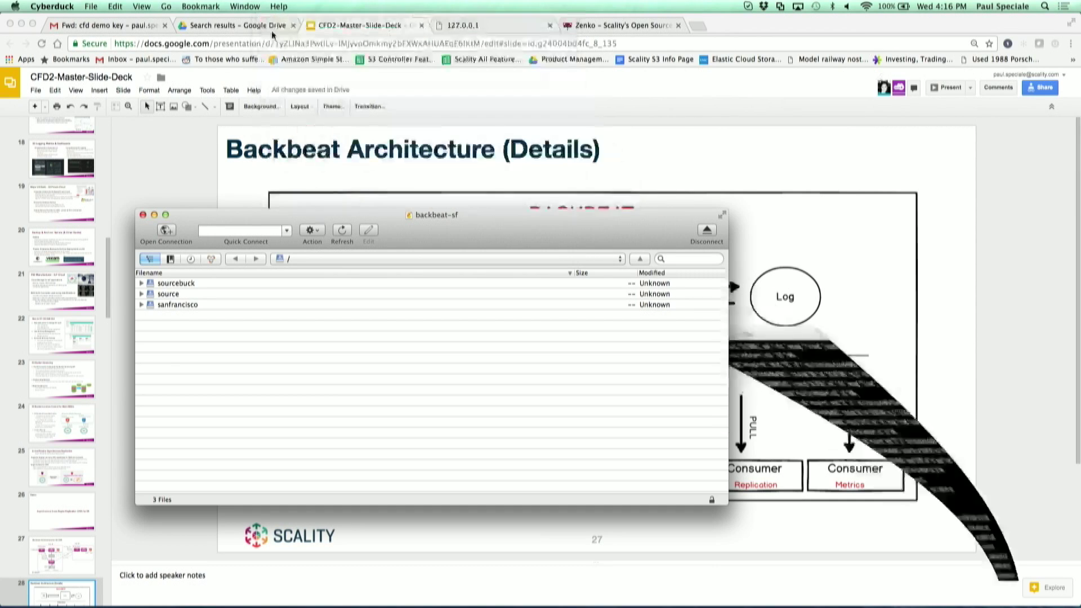
double_click(179, 305)
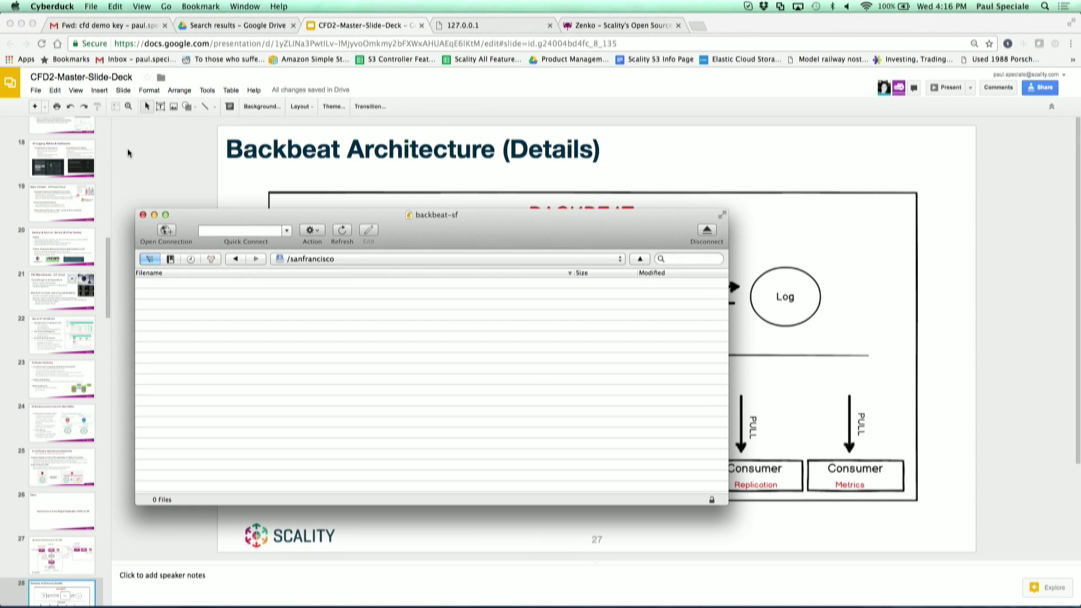
In a new browser window, connect to backbeat-paris, open the paris bucket, and move it right.
left_click(91, 6)
left_click(107, 20)
double_click(383, 518)
left_click(304, 360)
left_click_drag(484, 288, 883, 218)
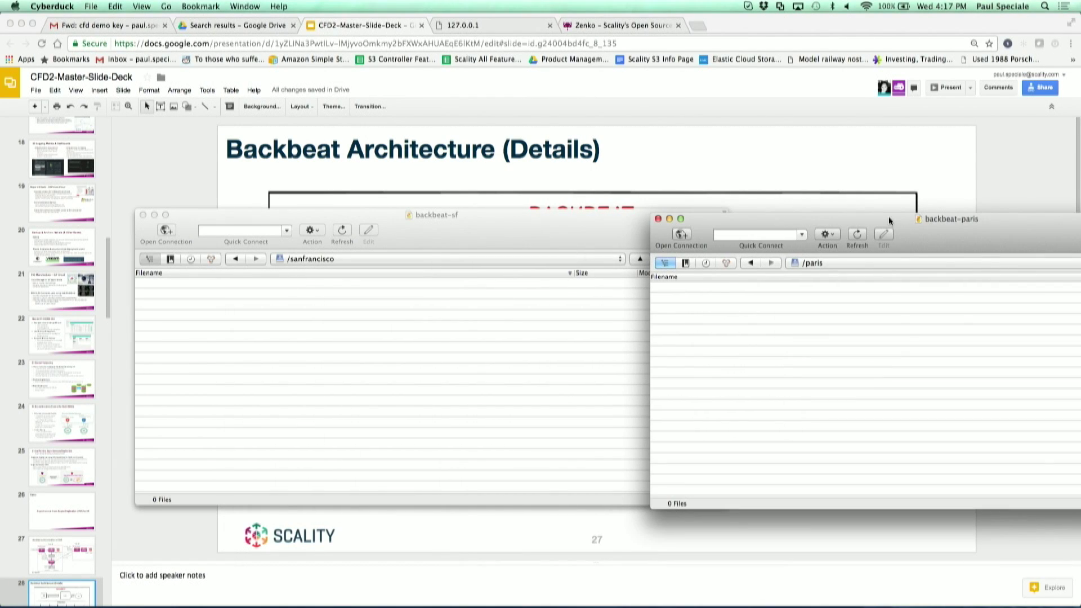
Place the sanfrancisco window on the left and the paris window beside it.
left_click_drag(550, 240, 431, 215)
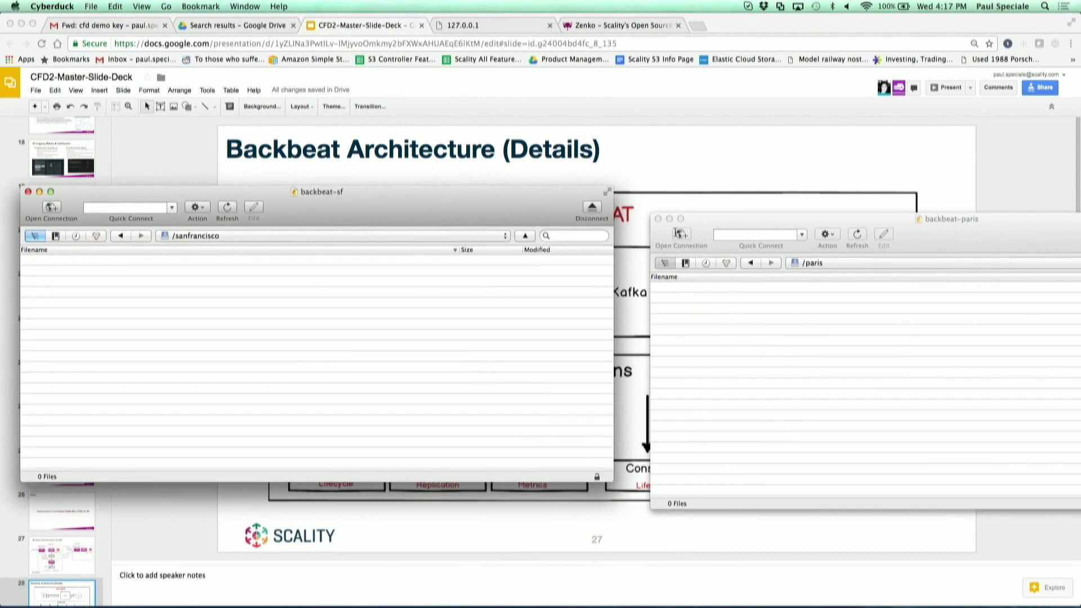
left_click_drag(903, 228, 870, 195)
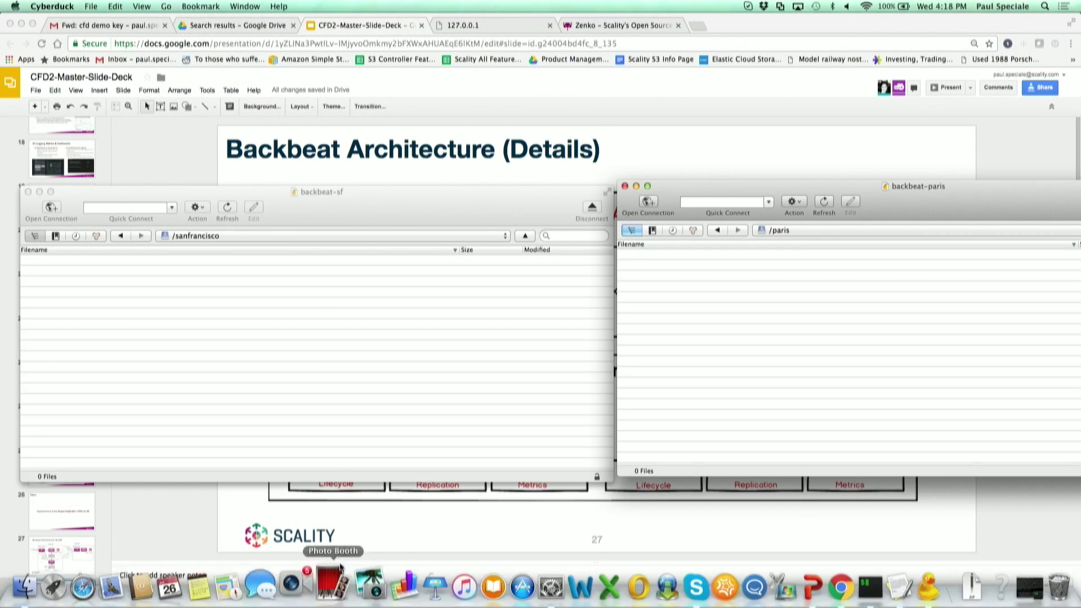
mouse_move(38, 606)
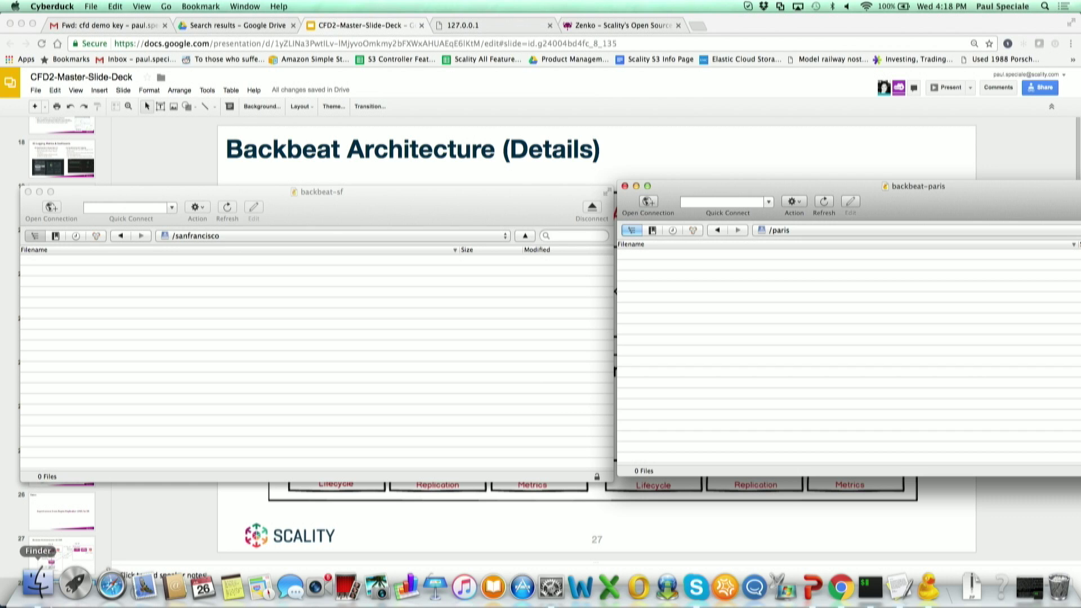
Drag zenko-logo.png from the backbeat-demo folder into the sanfrancisco bucket, then clear and close Transfers.
left_click(38, 587)
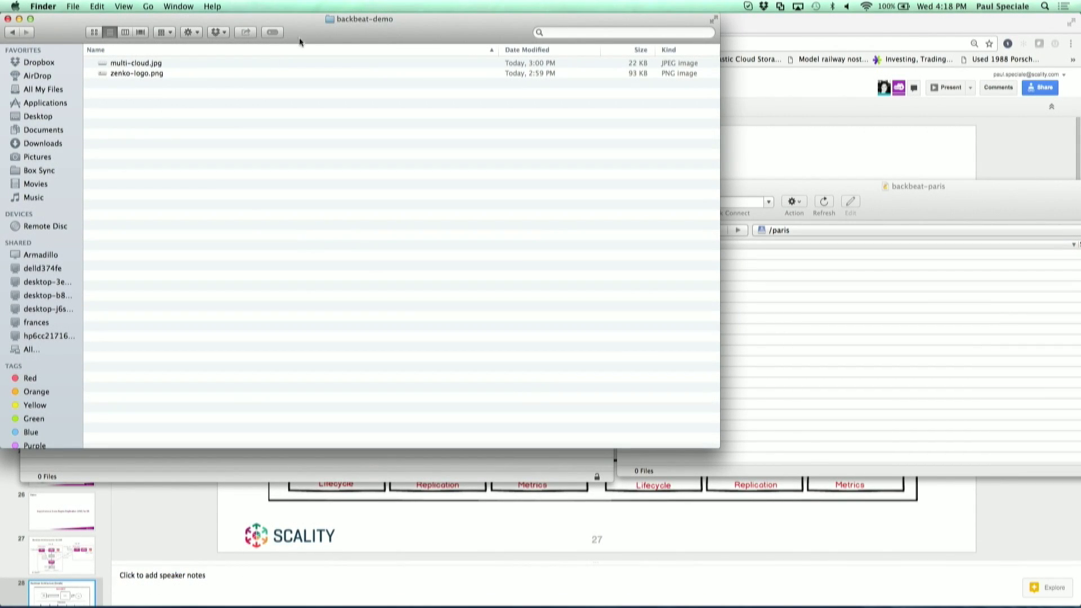
left_click_drag(337, 18, 418, 394)
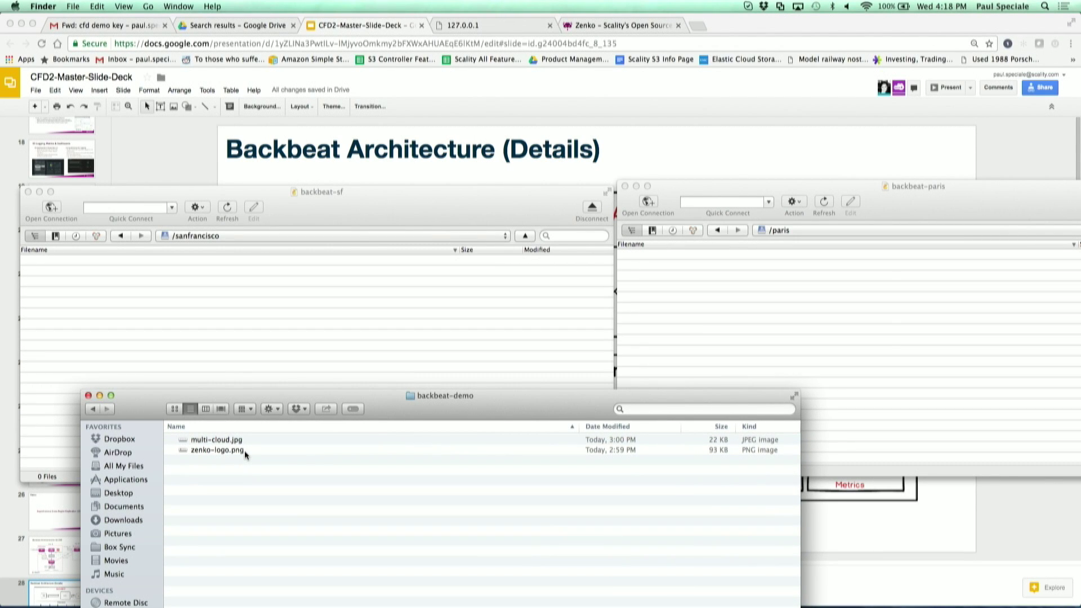
left_click_drag(240, 454, 260, 300)
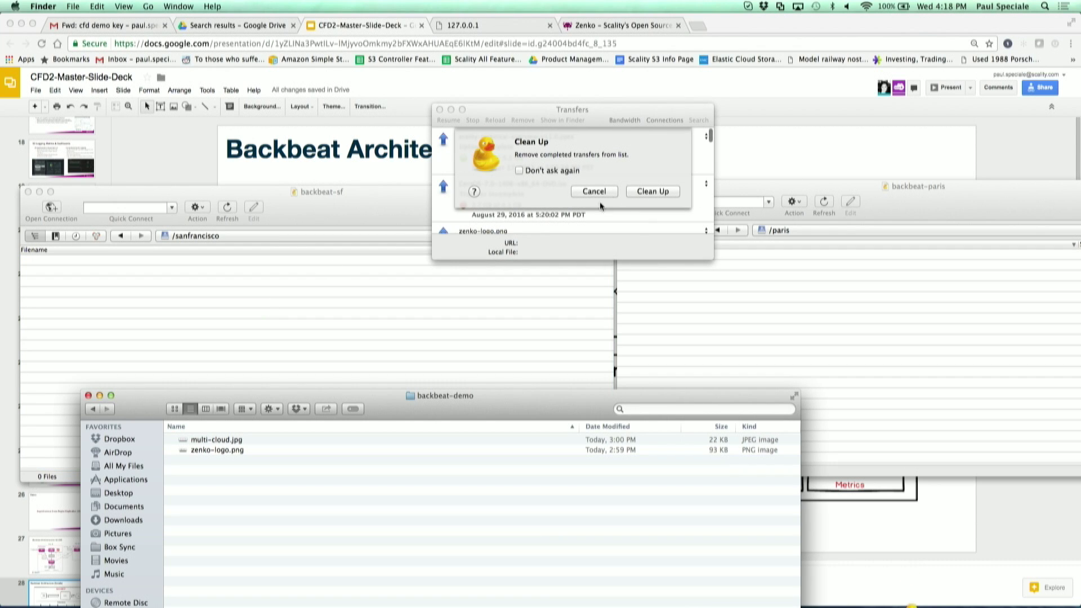
left_click(652, 192)
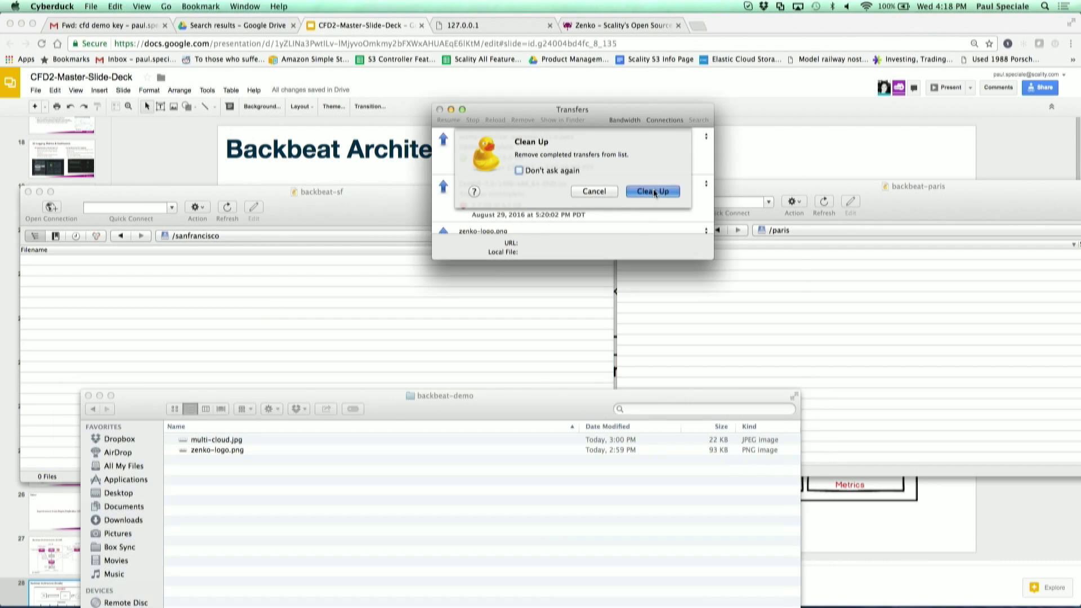
left_click(440, 109)
right_click(369, 259)
left_click(369, 259)
right_click(369, 259)
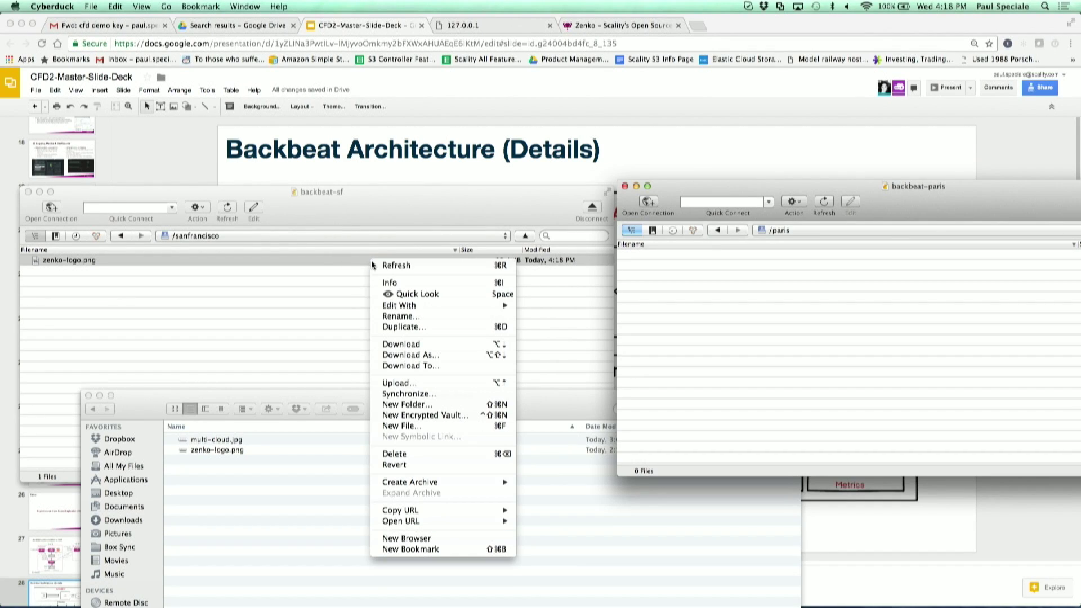
left_click(395, 286)
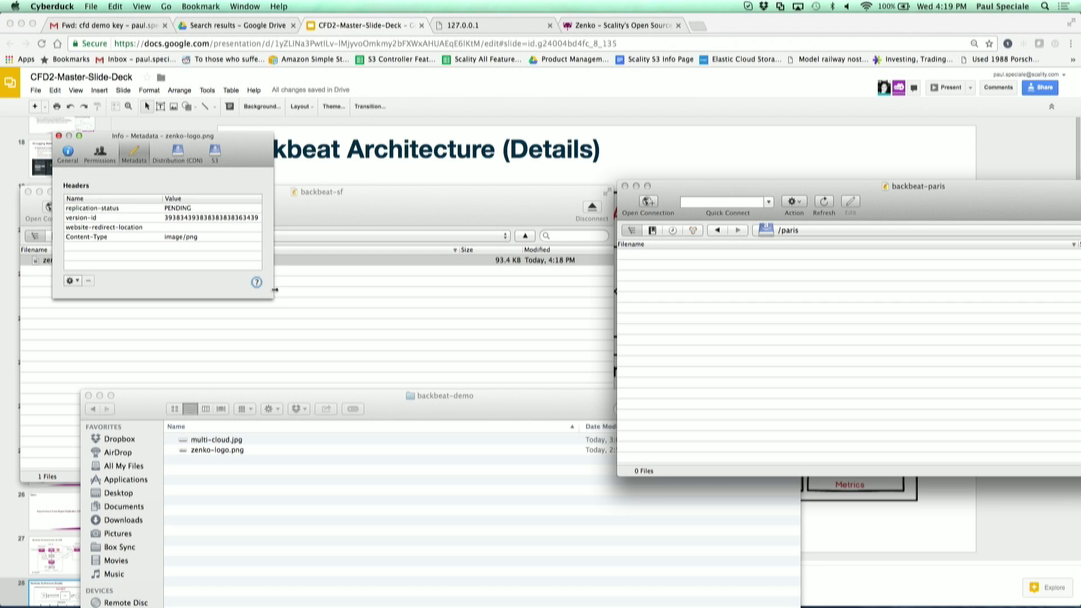
left_click_drag(273, 299, 389, 299)
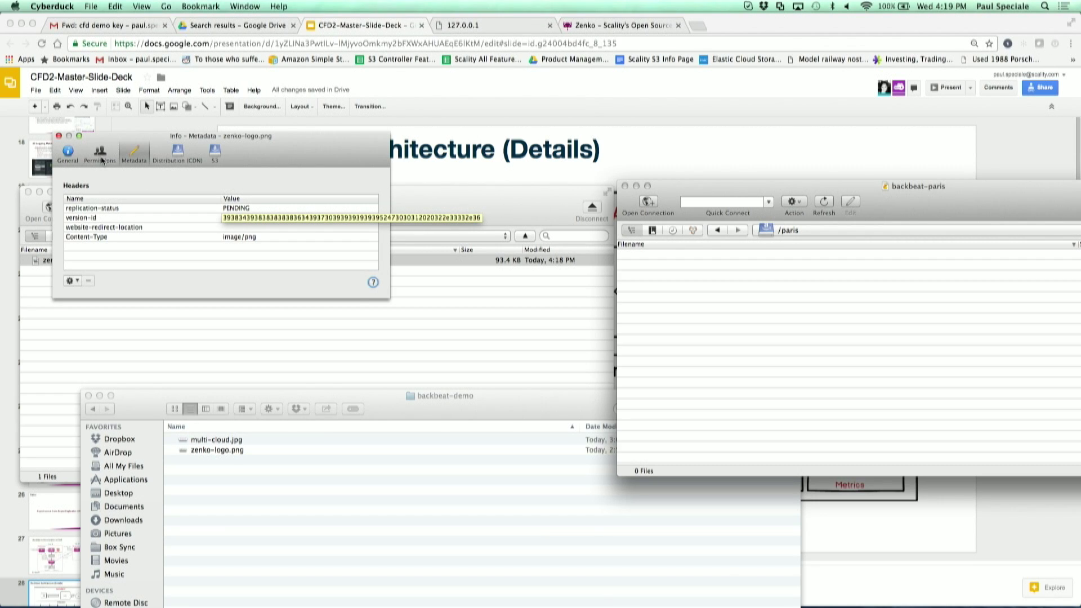
left_click(59, 136)
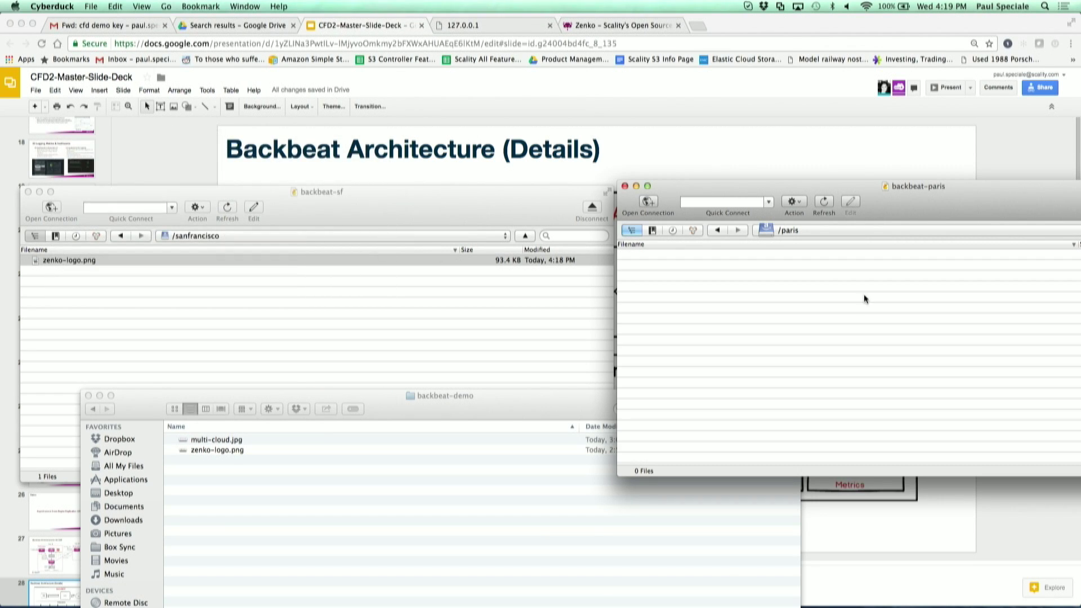
Refresh the paris bucket and open Info metadata for the replicated zenko-logo.png.
left_click(824, 202)
left_click(699, 258)
right_click(700, 257)
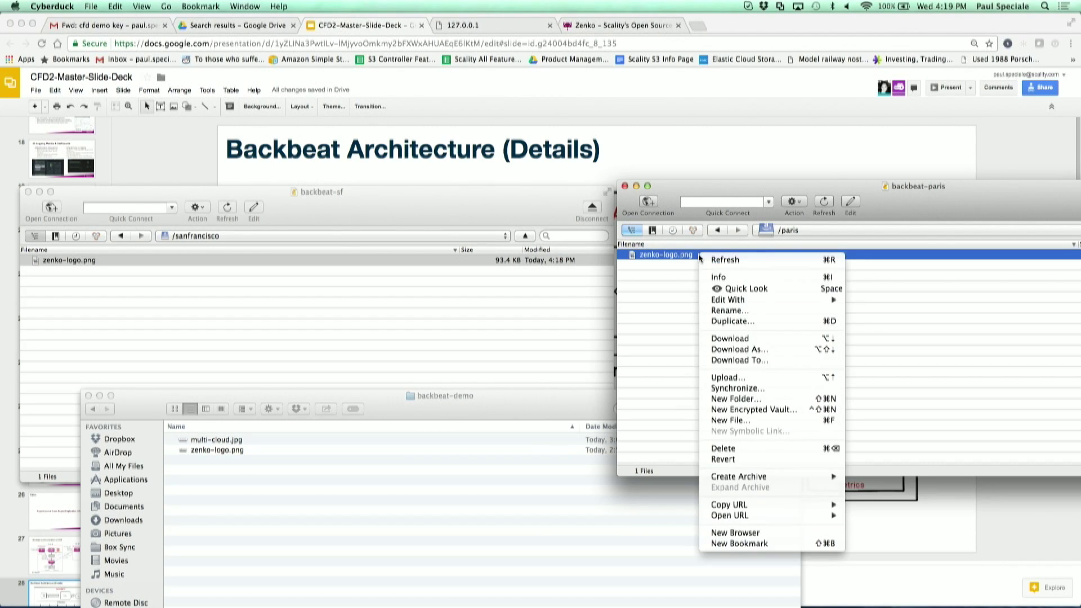
left_click(726, 279)
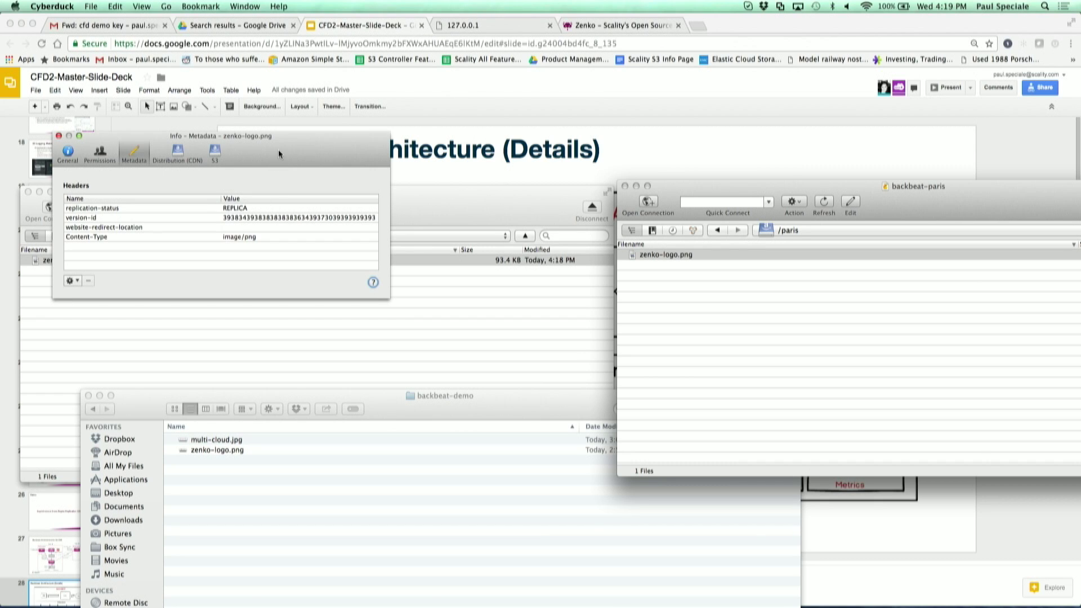
Move the metadata window clear of the file lists and highlight the version-id row.
left_click_drag(278, 151, 474, 140)
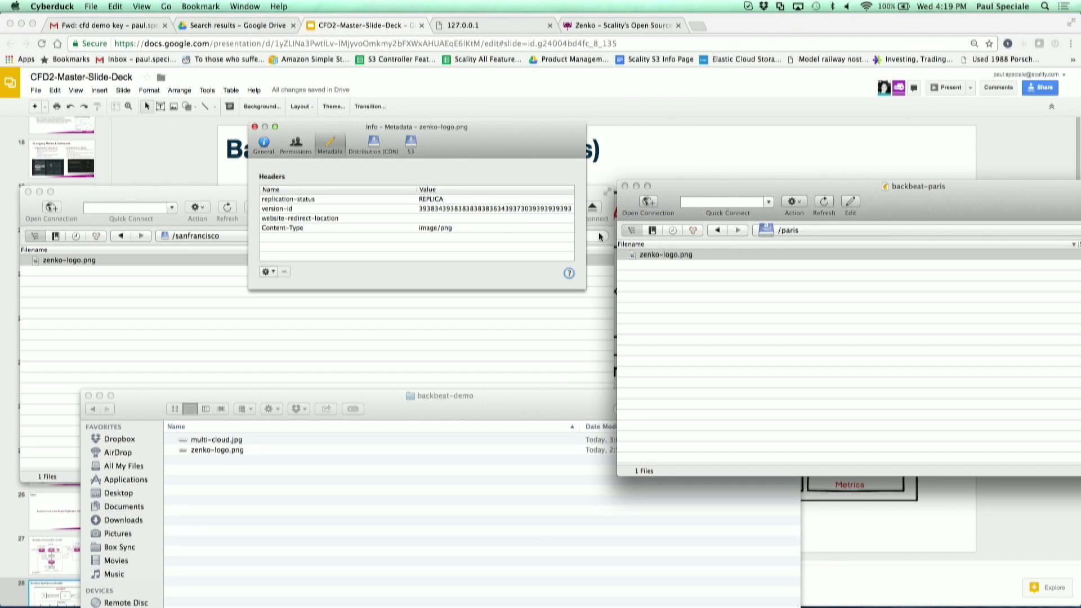
left_click_drag(506, 147, 523, 140)
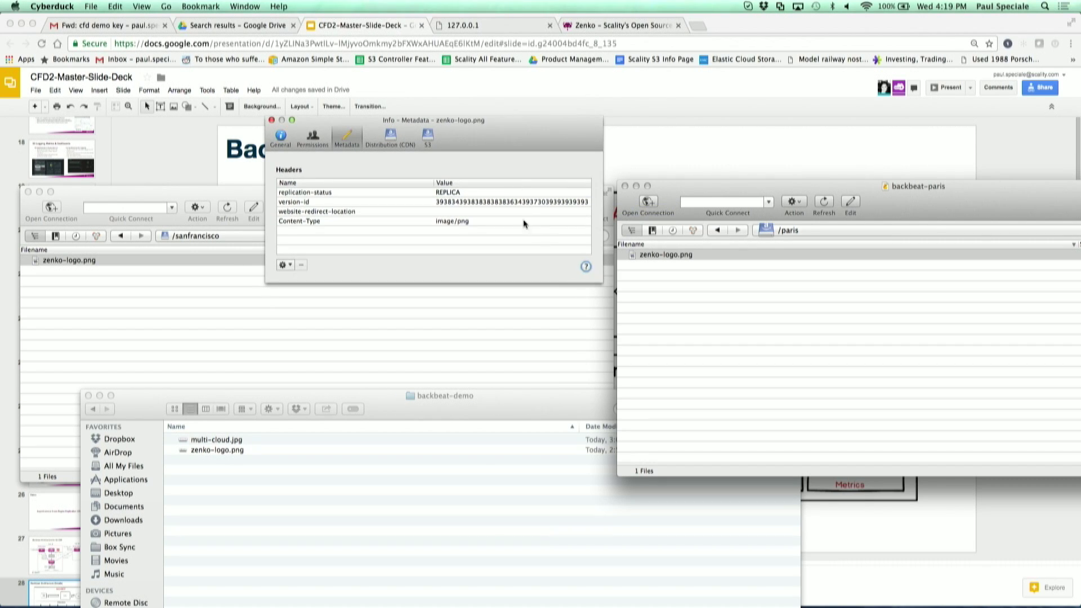
left_click(522, 201)
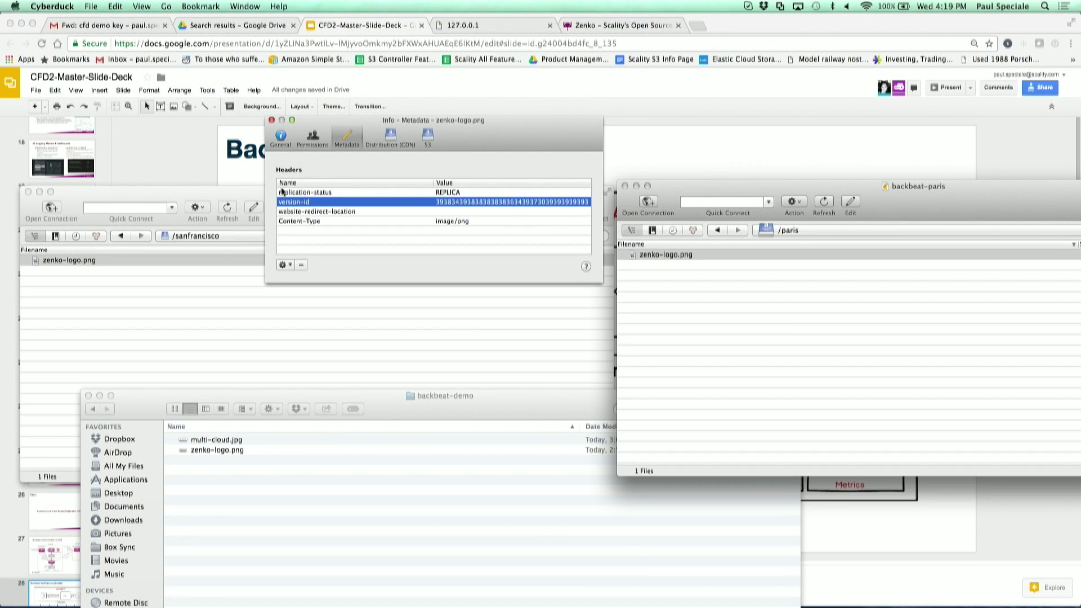
Check the sanfrancisco zenko-logo.png Info shows COMPLETED, close it, and select the Paris copy.
left_click(205, 261)
right_click(205, 262)
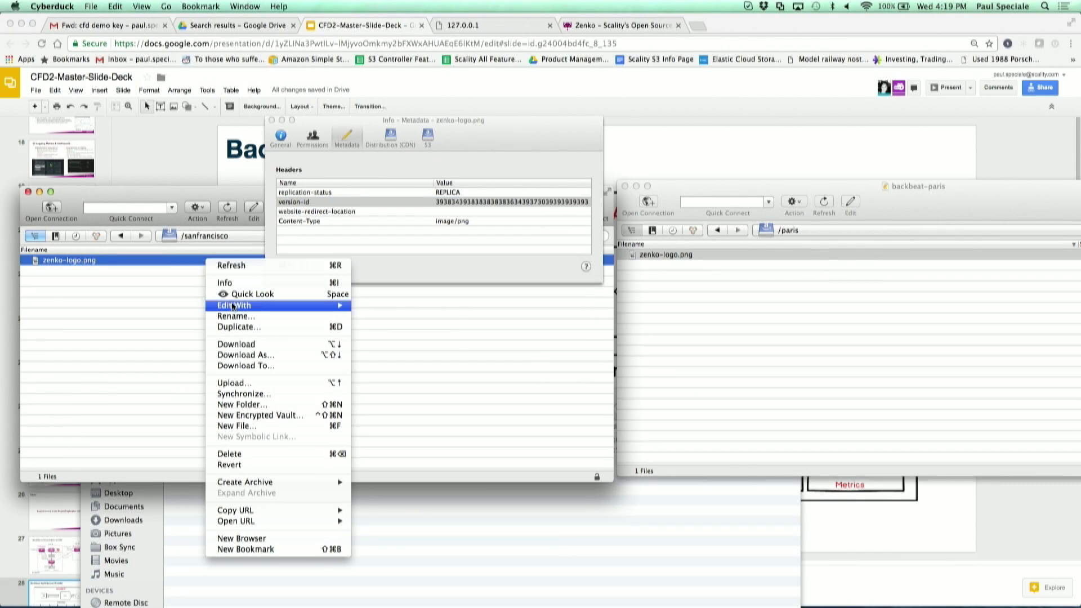
left_click(224, 285)
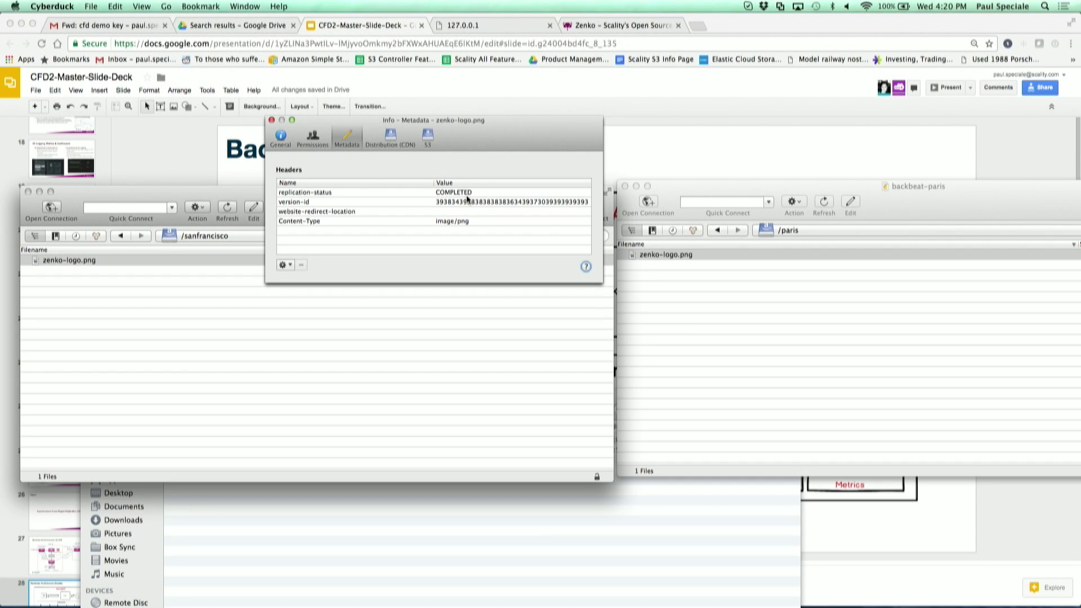
left_click(259, 260)
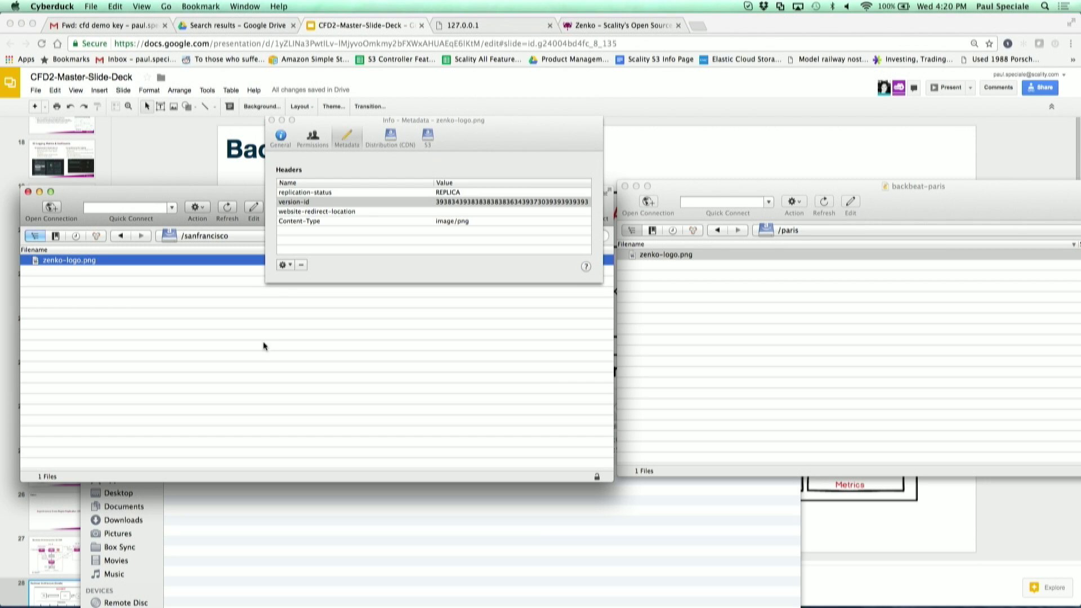
left_click(271, 121)
left_click(679, 258)
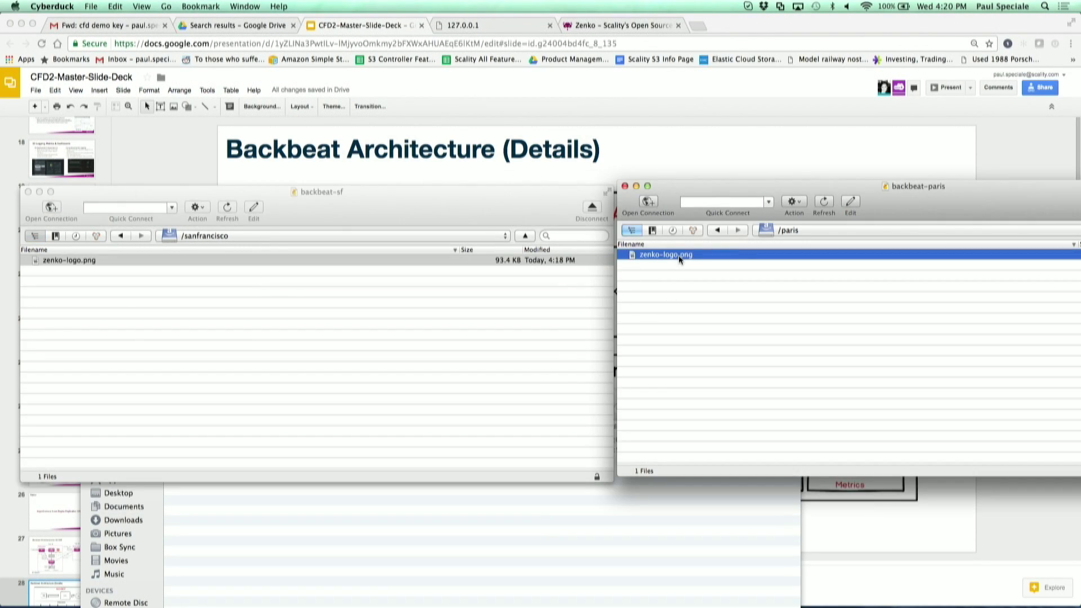